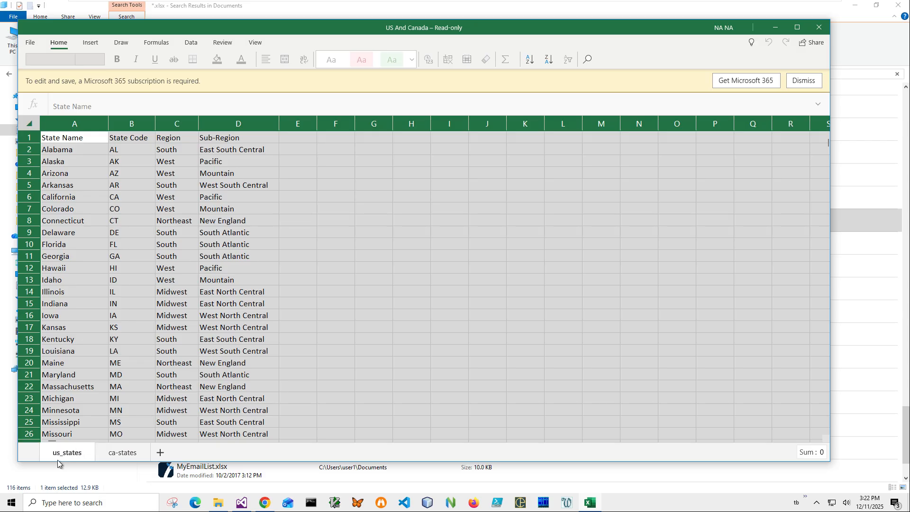
Step: Review the us_states and ca-states sheets of the US And Canada workbook, then close it
left_click_drag(485, 27, 497, 27)
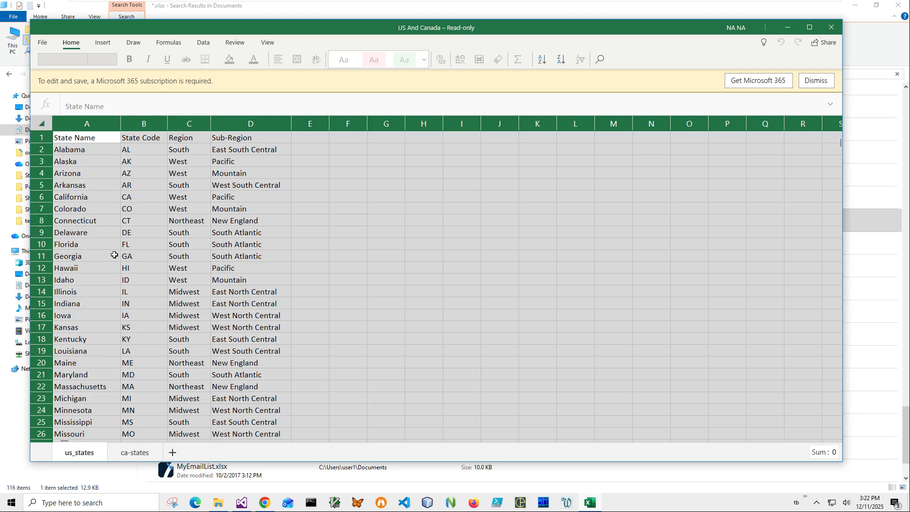
scroll(114, 255, "down", 9)
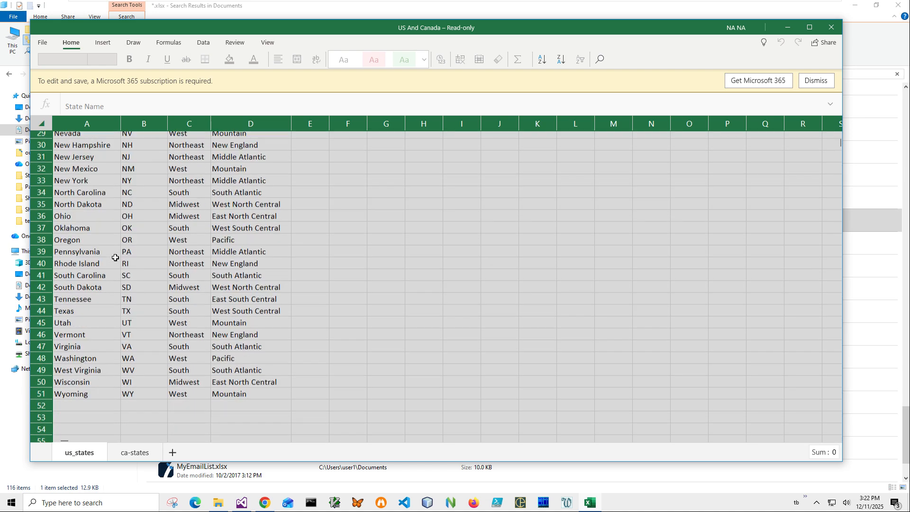
scroll(115, 257, "down", 1)
scroll(115, 257, "up", 11)
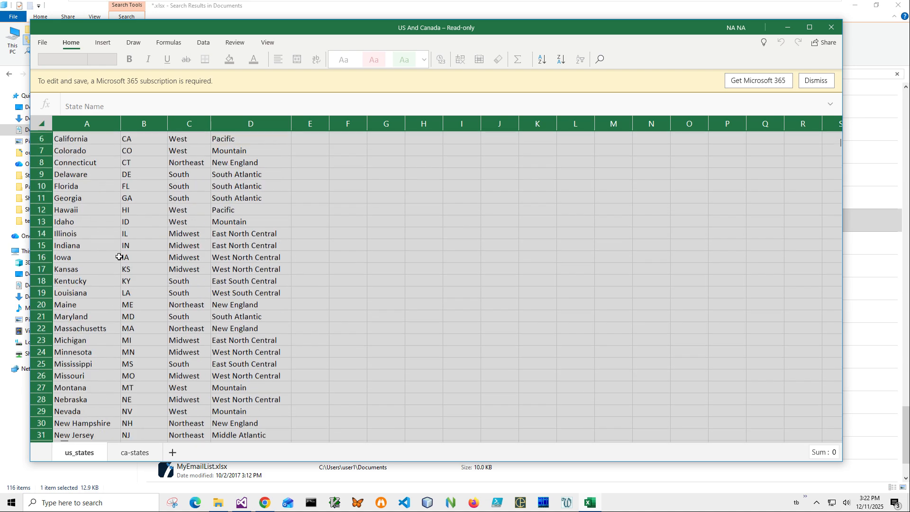
left_click(135, 453)
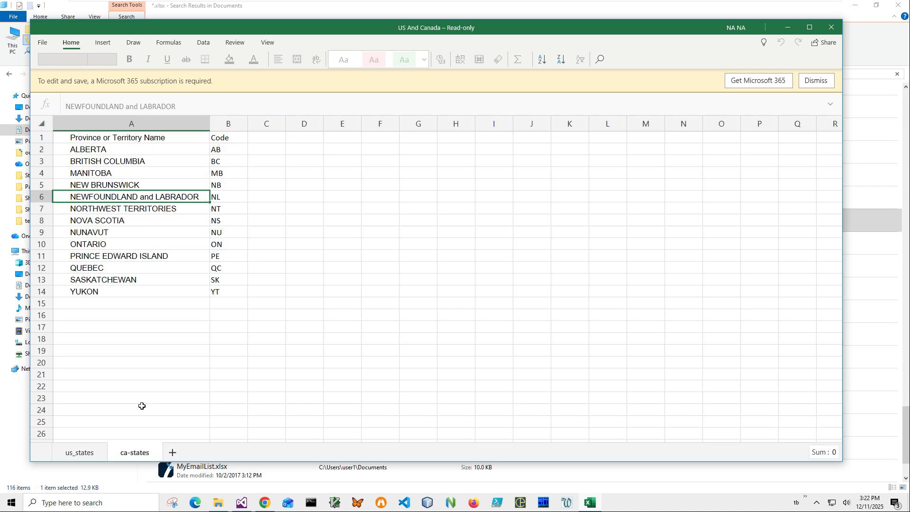
left_click(81, 454)
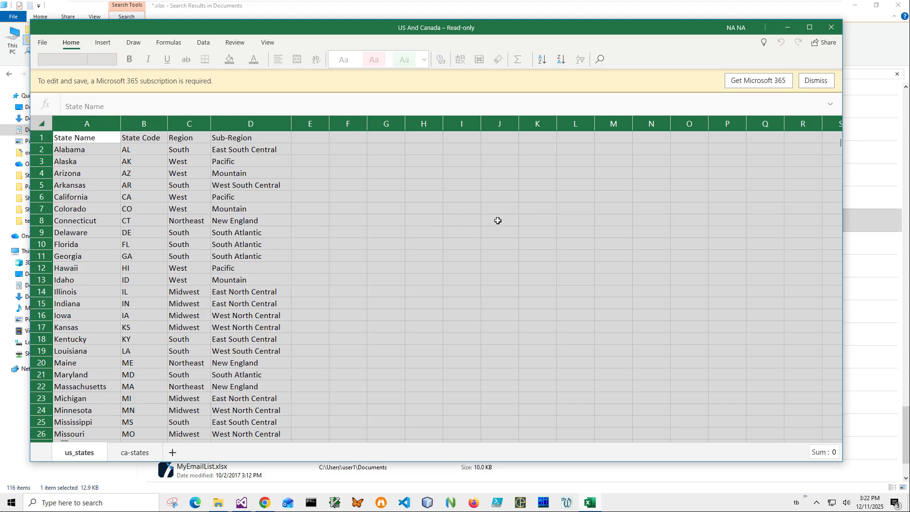
left_click(832, 28)
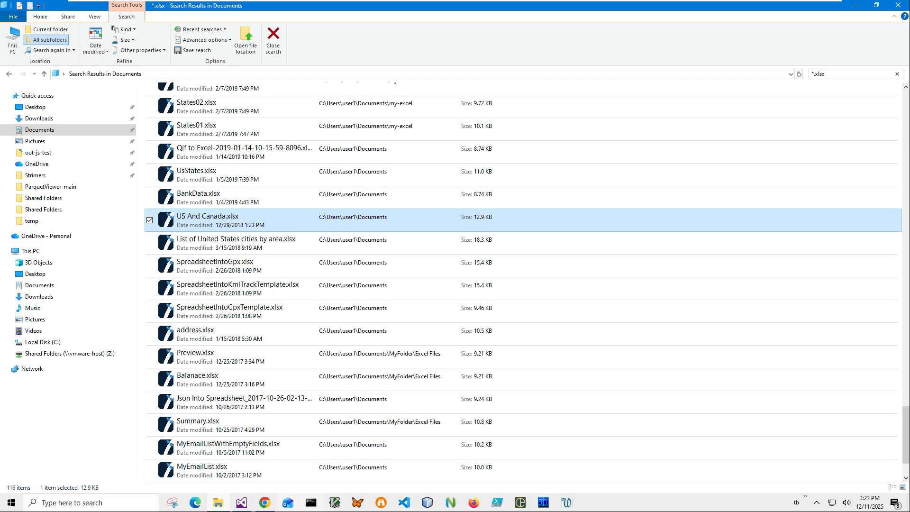
Step: In Chrome, search the whiterock software site for "markdown" and open the post "best apps to export to markdown"
left_click(264, 505)
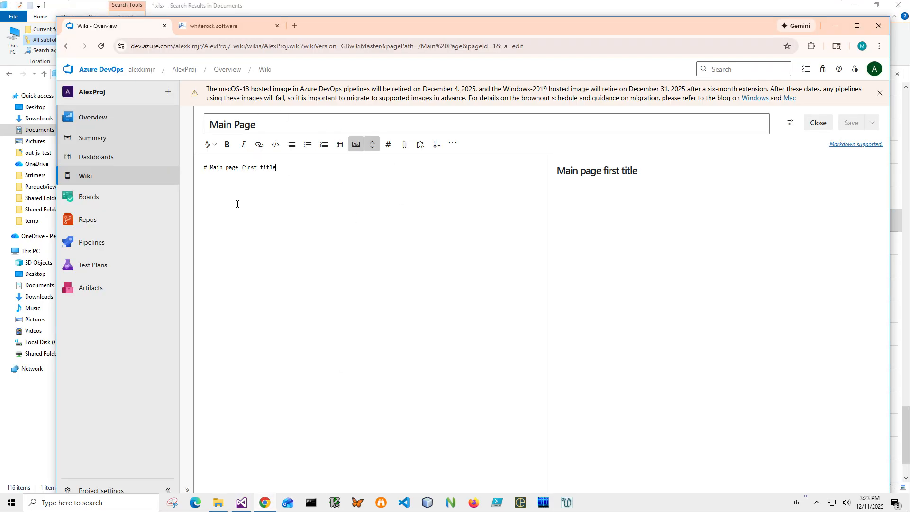
left_click(246, 23)
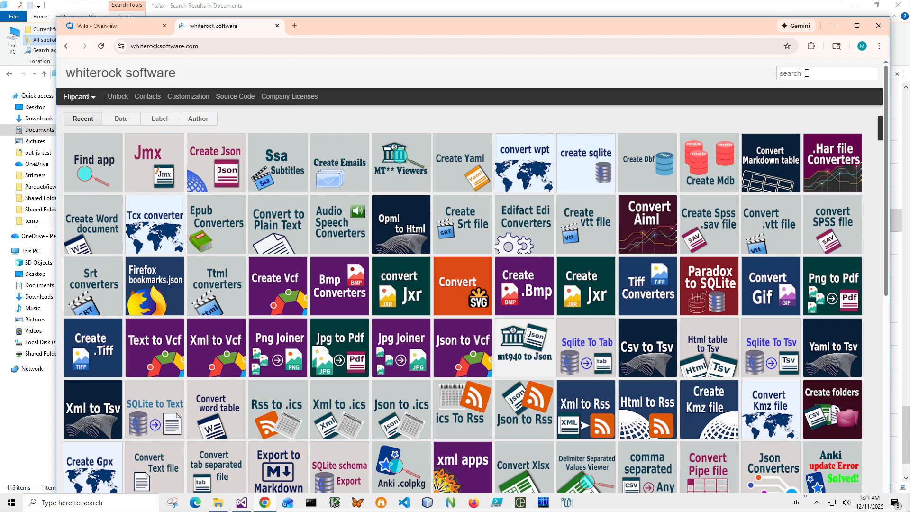
type("markdown")
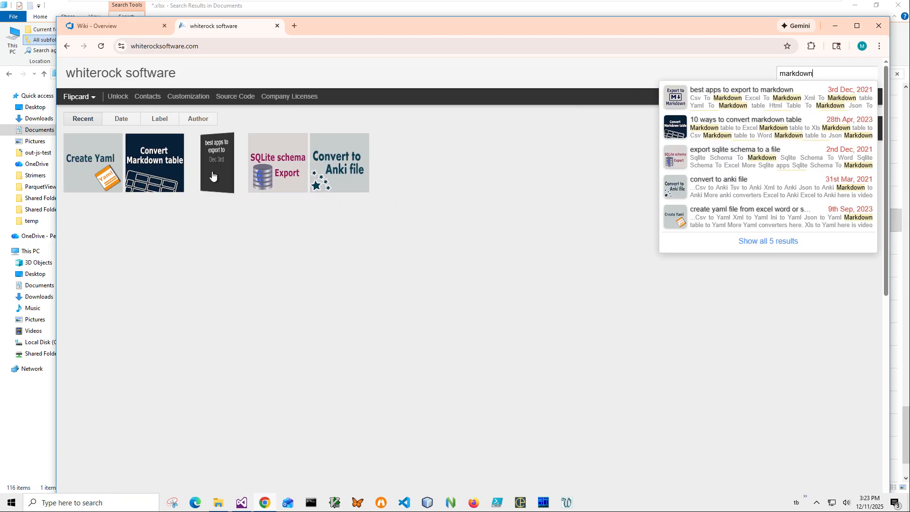
left_click(213, 175)
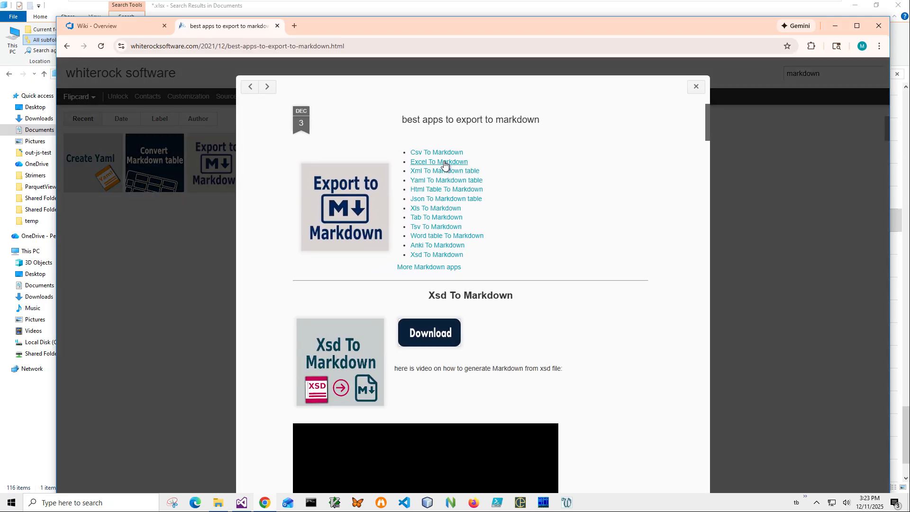
Step: Download the Excel To Markdown installer from the post and open ExcelToMarkdownSetup.zip
left_click(444, 164)
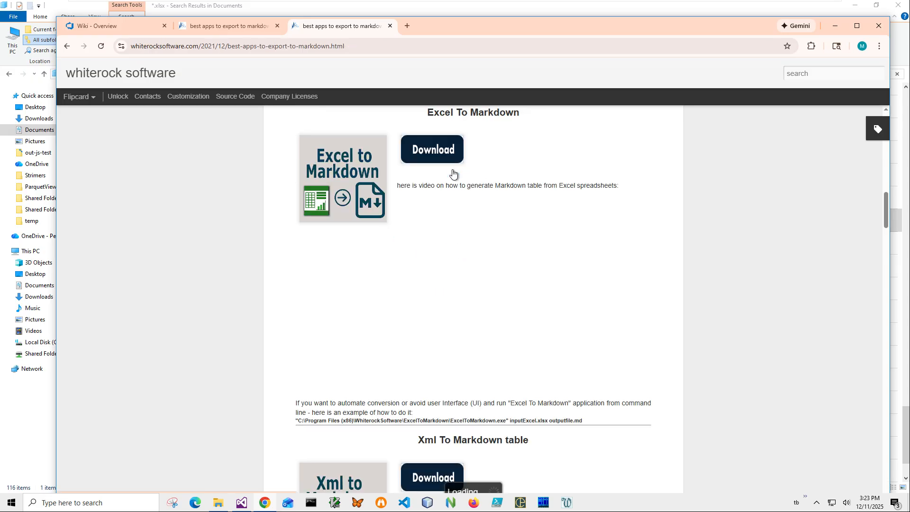
left_click(447, 151)
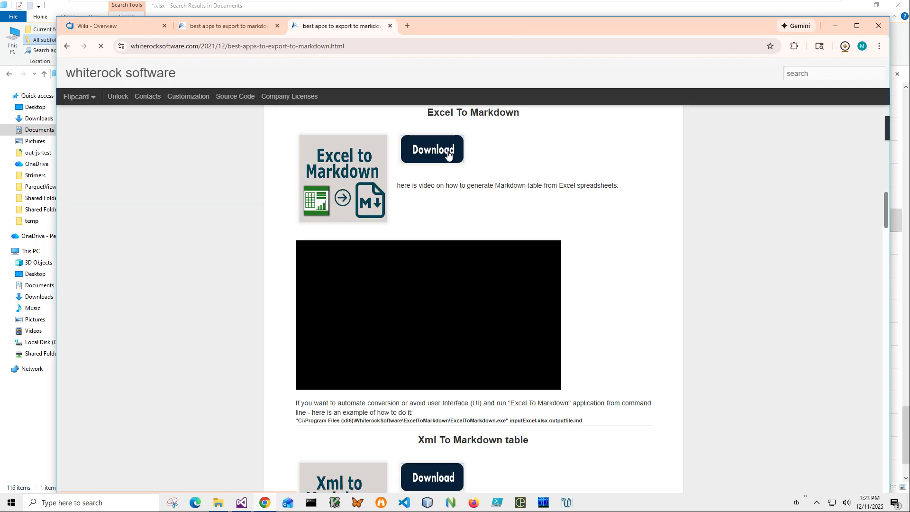
left_click(846, 47)
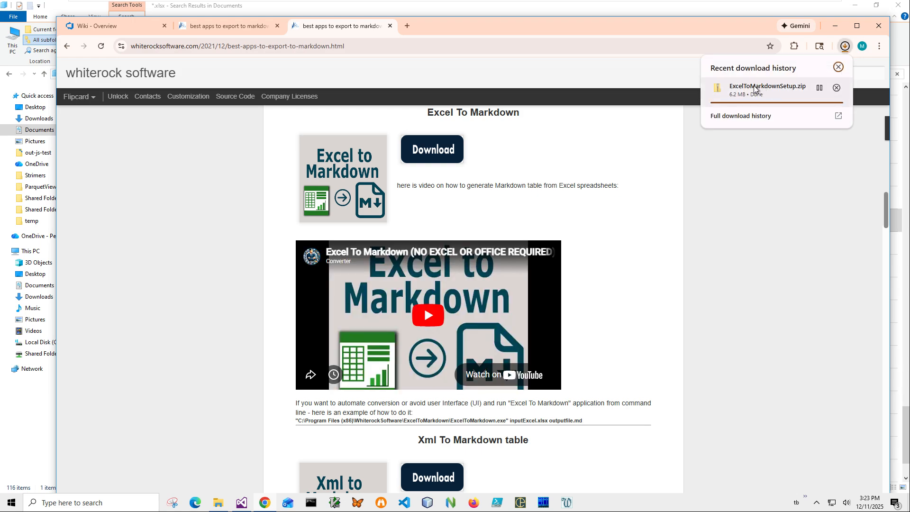
left_click(754, 88)
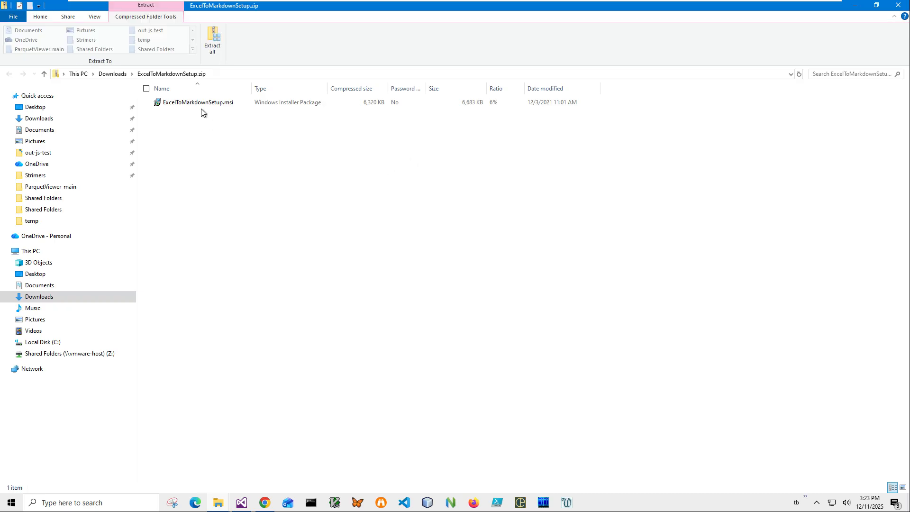
Step: Run ExcelToMarkdownSetup.msi from the archive, overriding the SmartScreen block
left_click(199, 102)
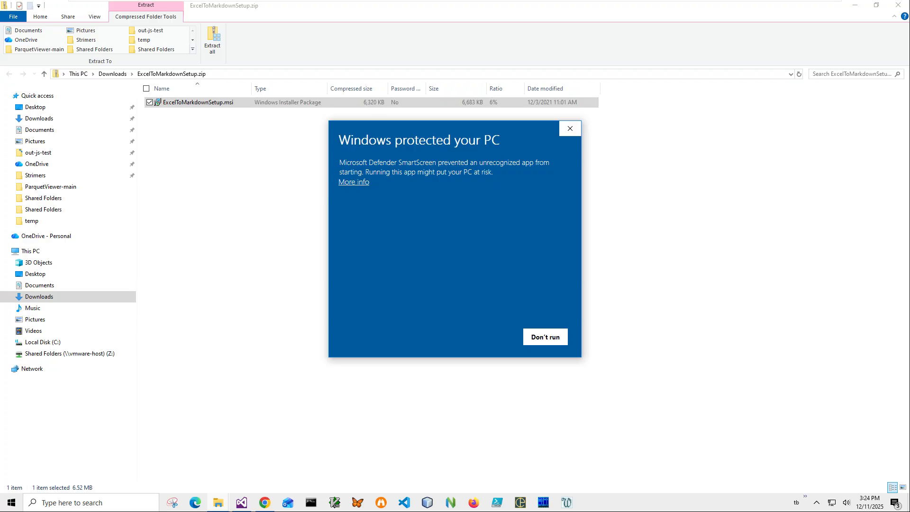
left_click(356, 185)
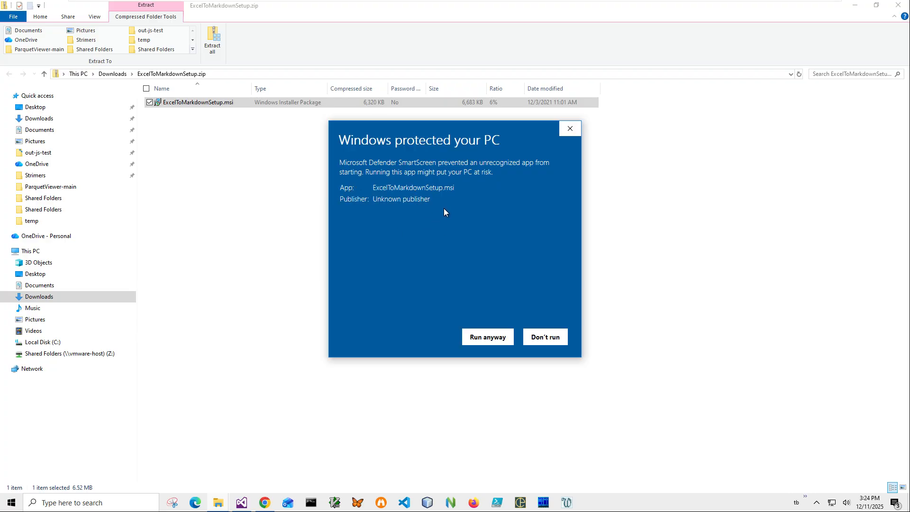
left_click(480, 336)
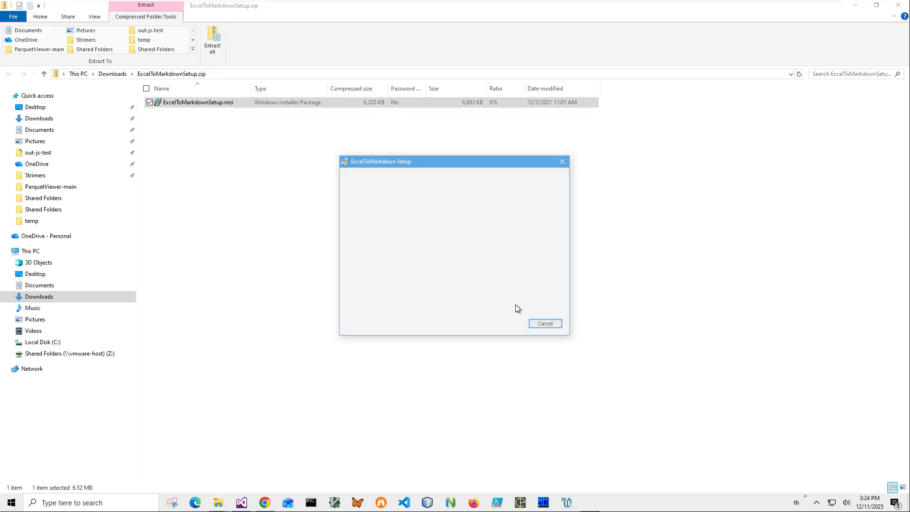
Step: Install ExcelToMarkdown with the default setup options, allowing it to make changes to the device, and close the archive window
left_click(513, 326)
left_click(513, 327)
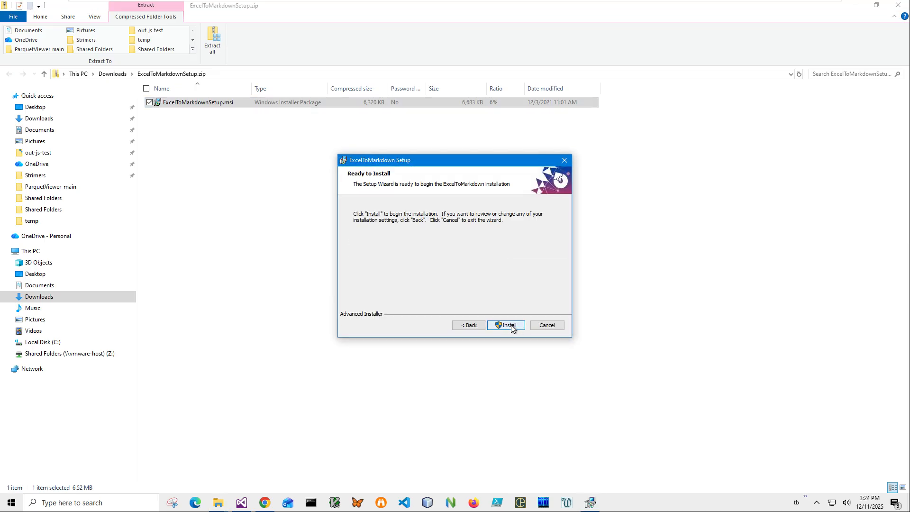
left_click(511, 326)
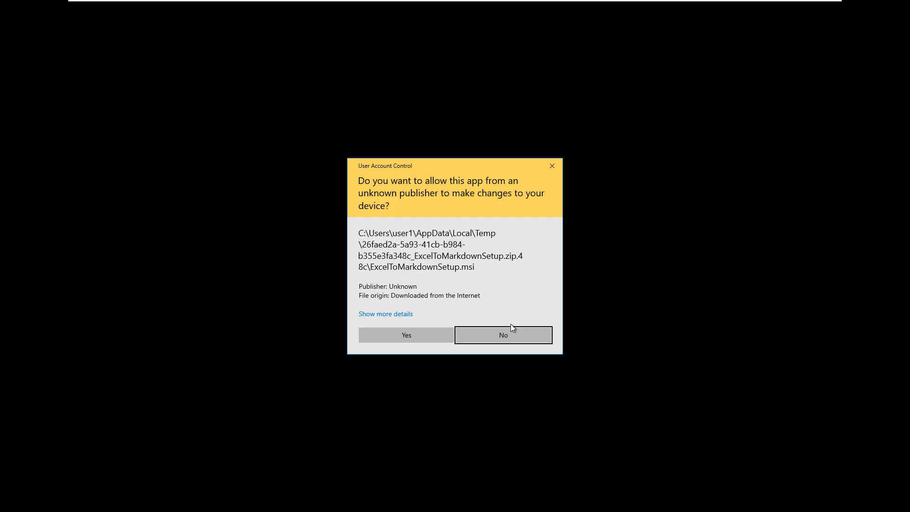
left_click(419, 341)
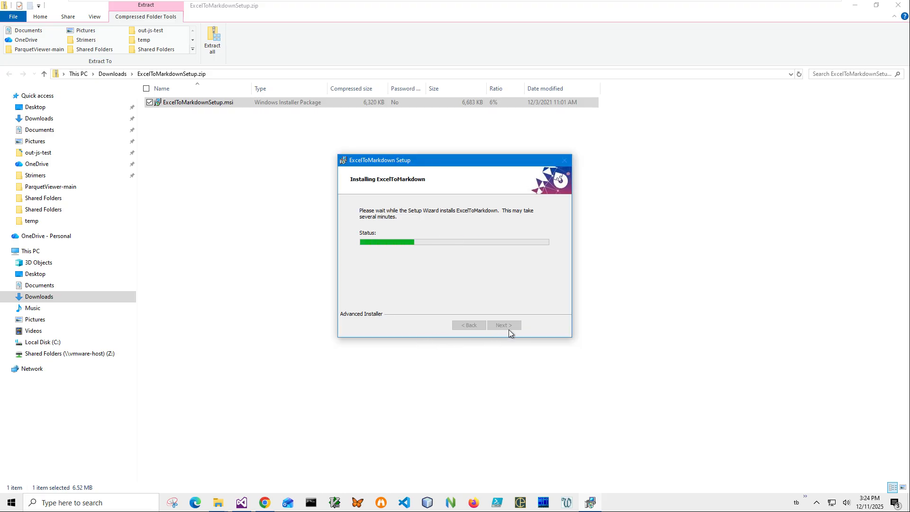
left_click(510, 326)
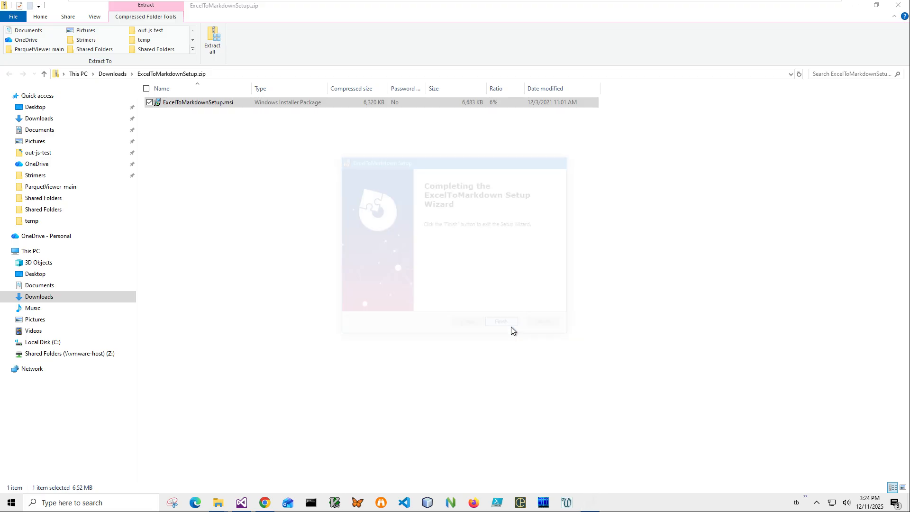
left_click(898, 5)
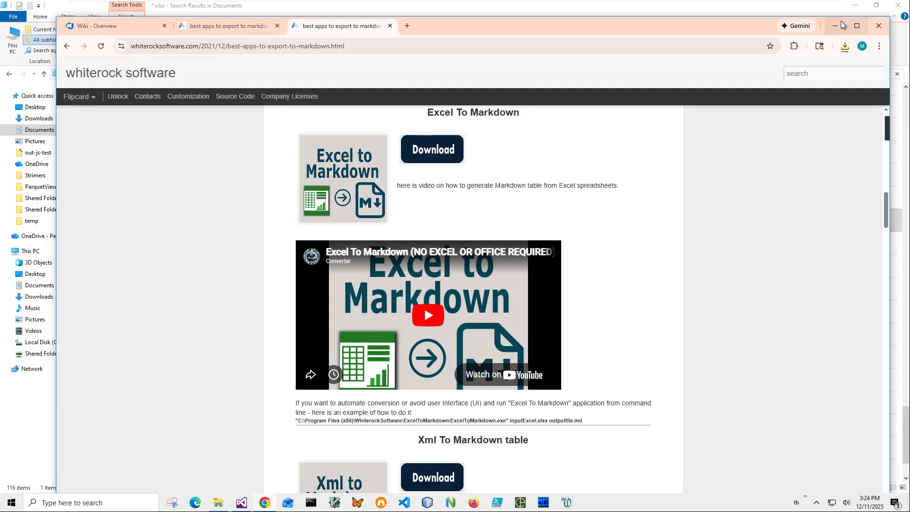
Step: Launch ExcelToMarkdown from the desktop, minimizing the file search and browser windows
left_click(855, 5)
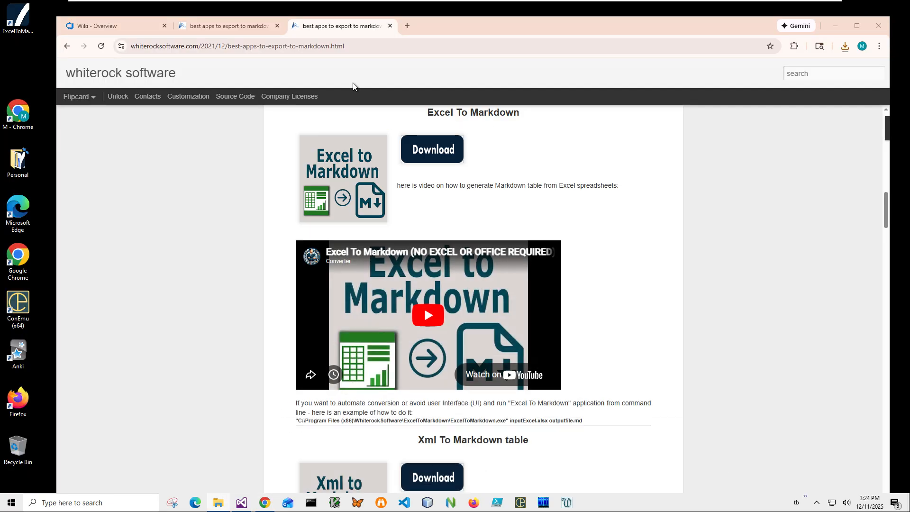
left_click(24, 24)
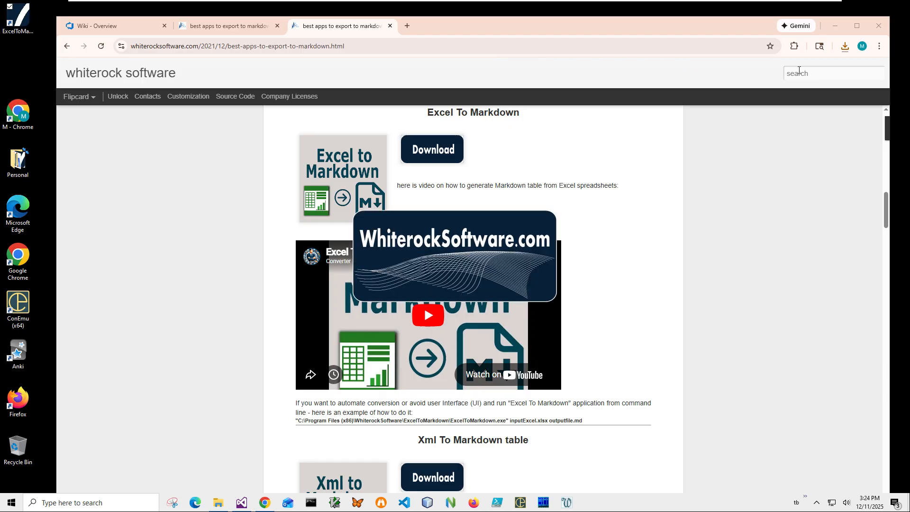
left_click(840, 28)
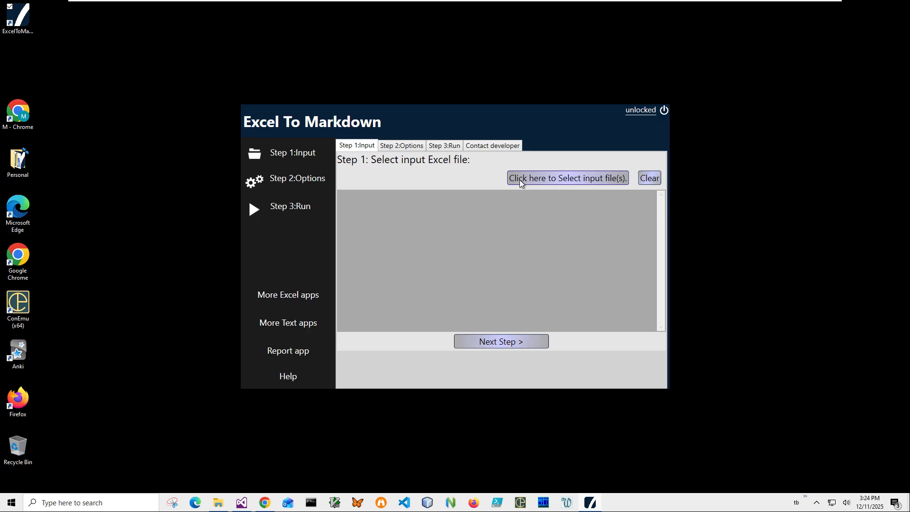
Step: Select US And Canada.xlsx from the Documents folder as the input file for the conversion
left_click(561, 179)
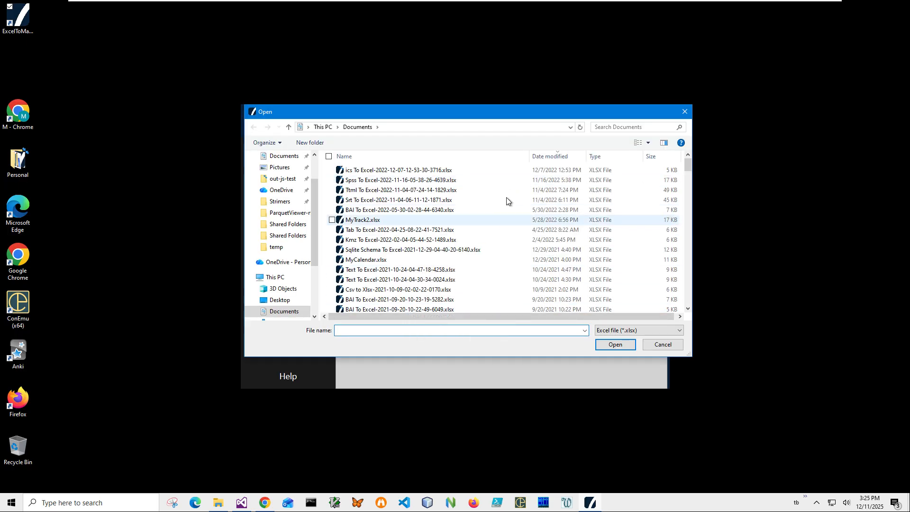
scroll(591, 210, "down", 10)
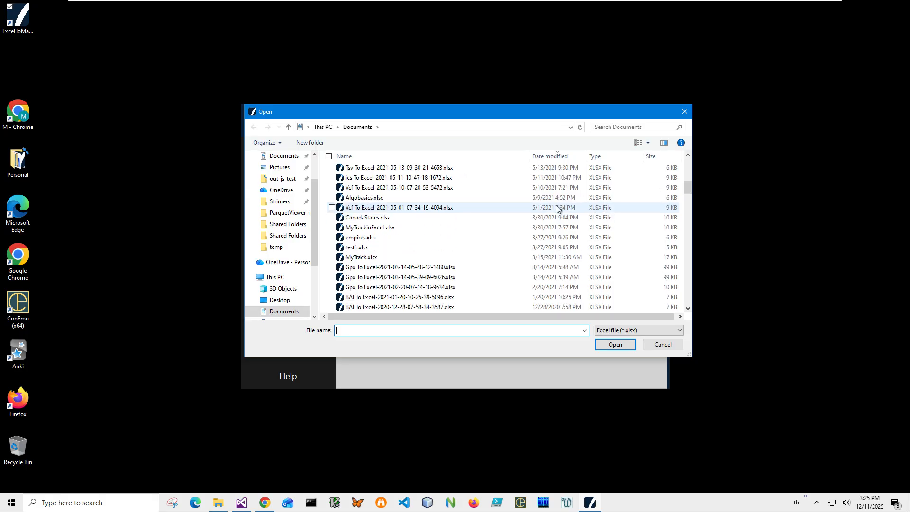
scroll(559, 203, "down", 4)
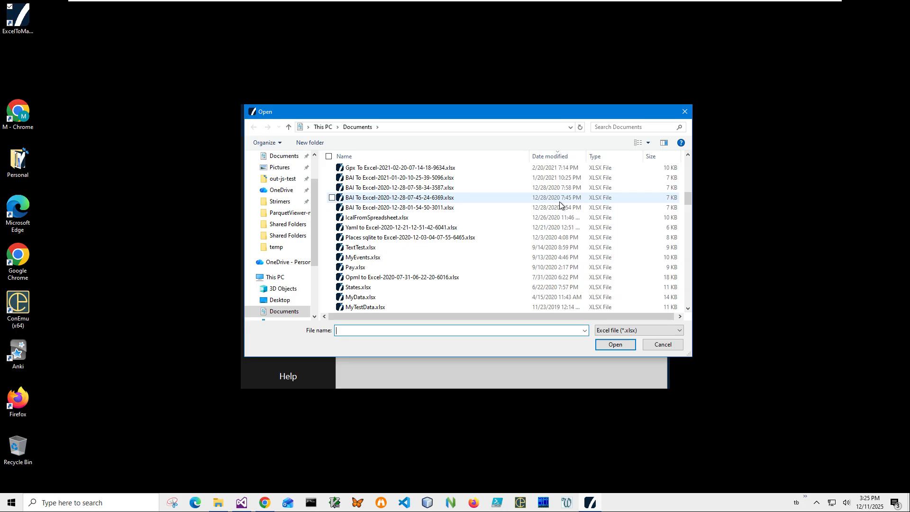
scroll(560, 201, "down", 5)
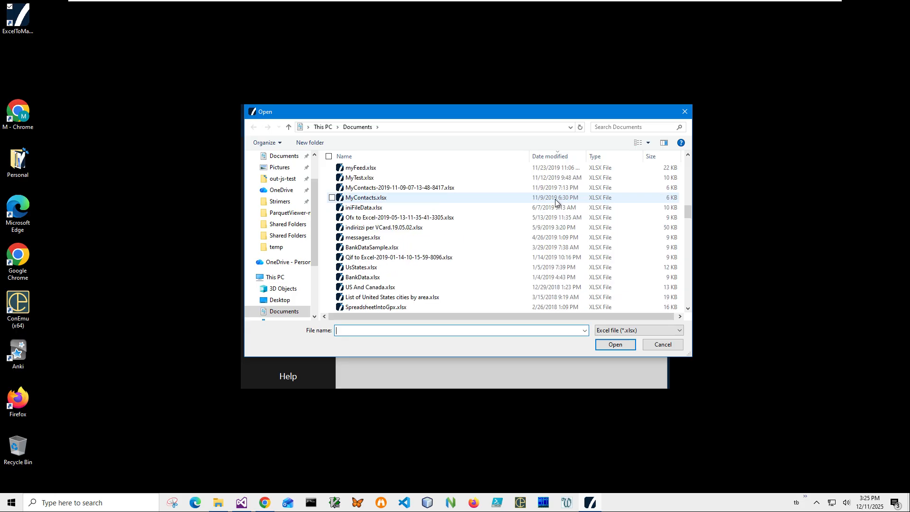
left_click(366, 286)
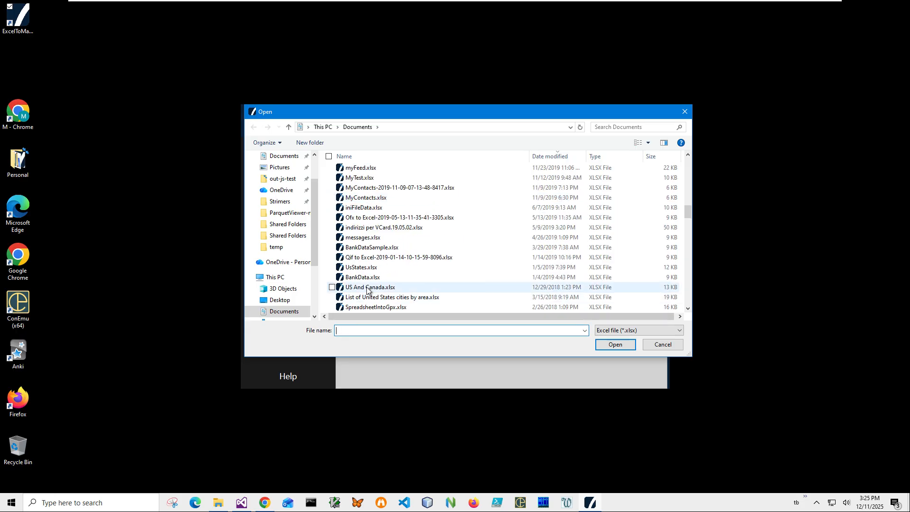
left_click(611, 344)
Step: Keep the first row as column names and preview the Markdown conversion of both sheets
left_click(525, 342)
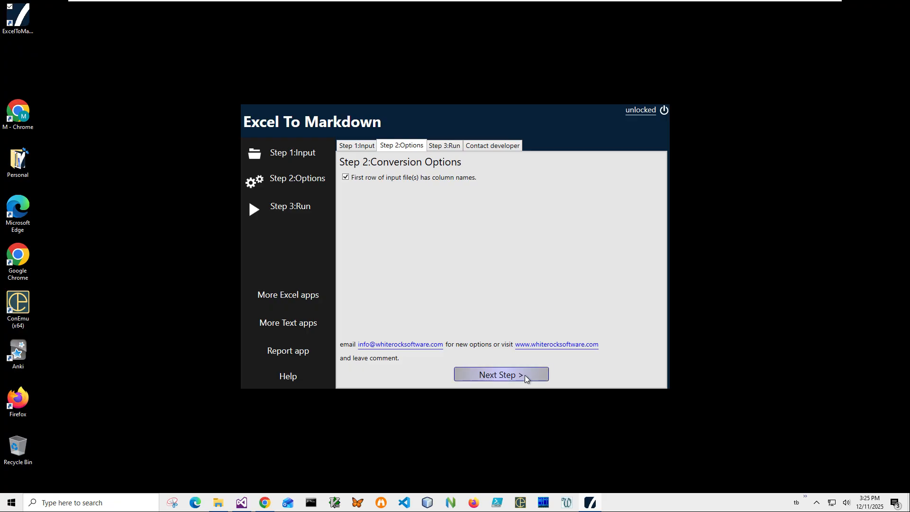
left_click(486, 373)
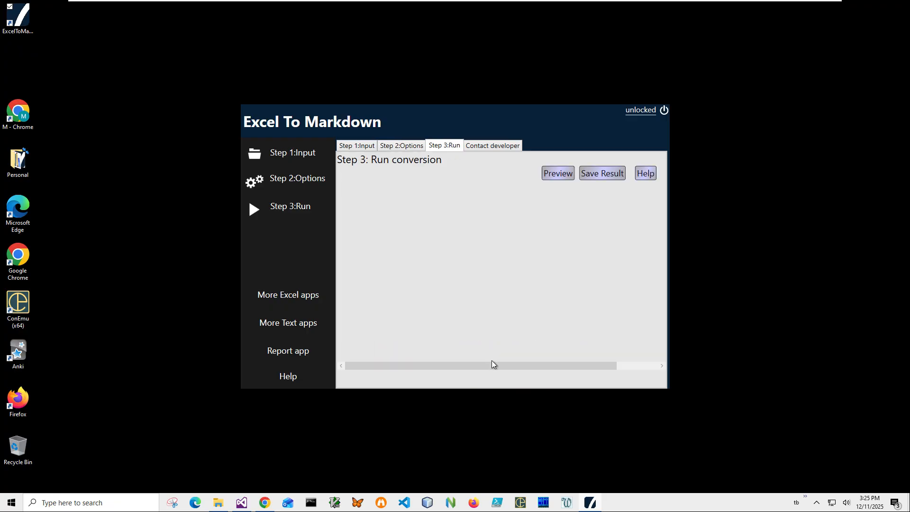
left_click(560, 173)
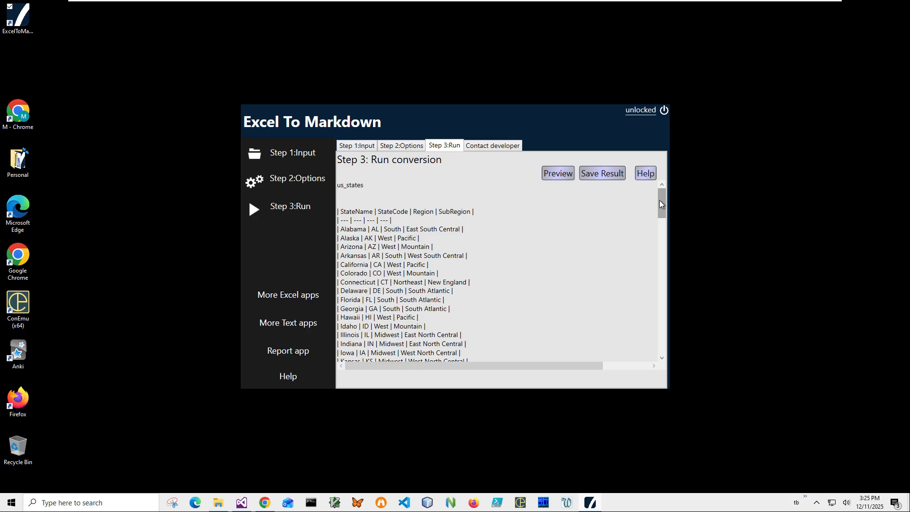
left_click_drag(662, 204, 656, 277)
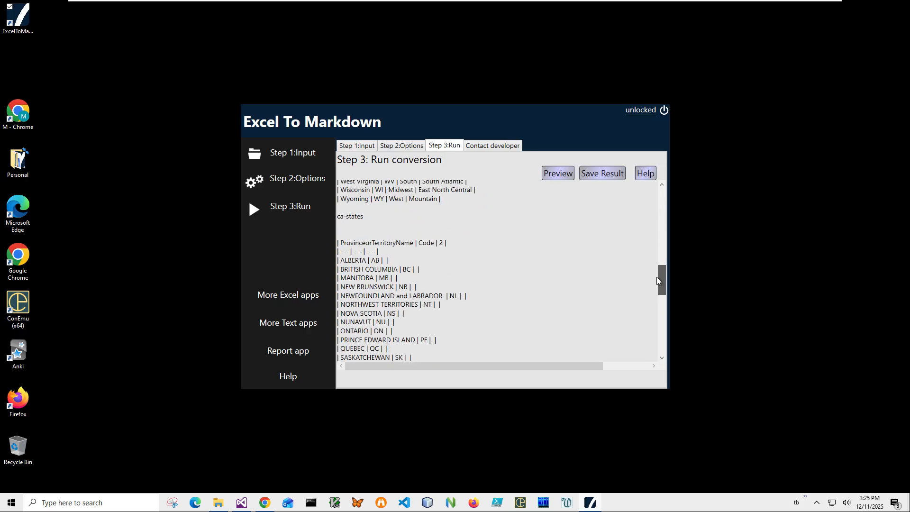
Step: Save the conversion result as a text file in the Documents folder, keeping the suggested file name
left_click(584, 178)
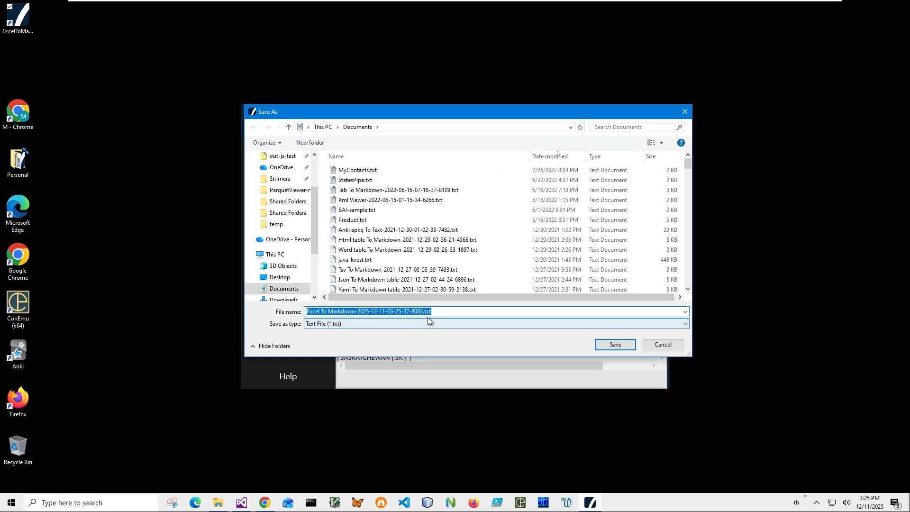
left_click(610, 348)
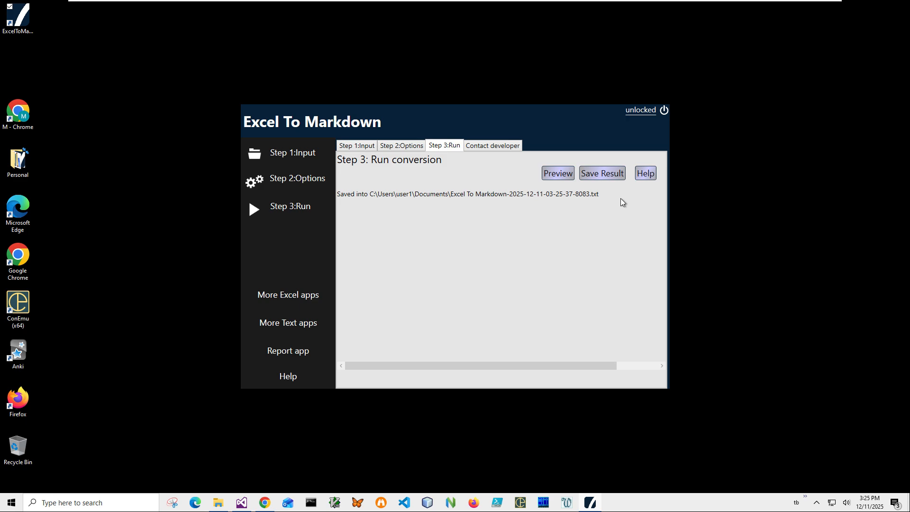
Step: Bring up the Azure DevOps wiki editor in Chrome, and open the newly saved Markdown text file from File Explorer's recent files
left_click(264, 504)
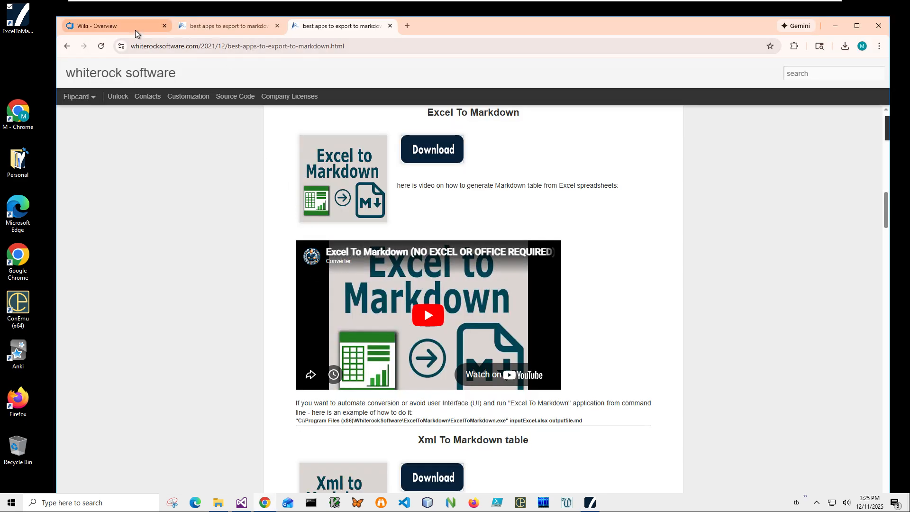
left_click(123, 26)
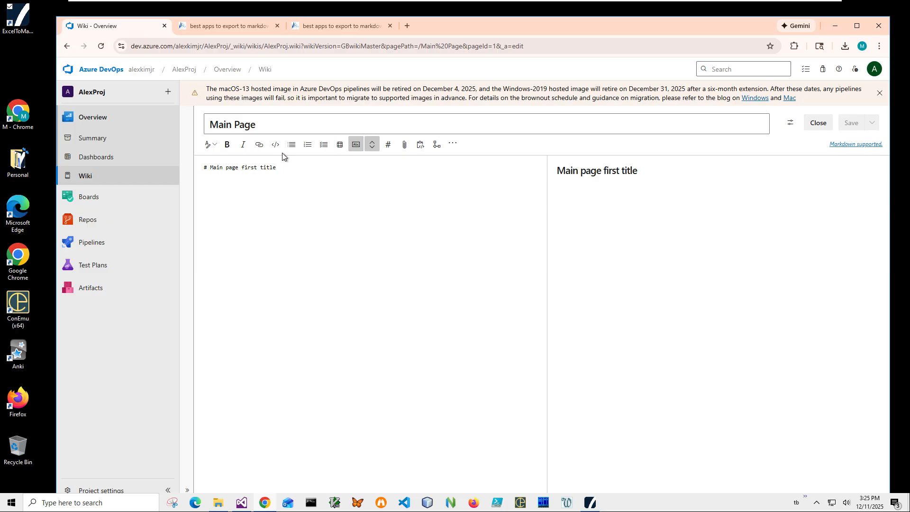
left_click(221, 505)
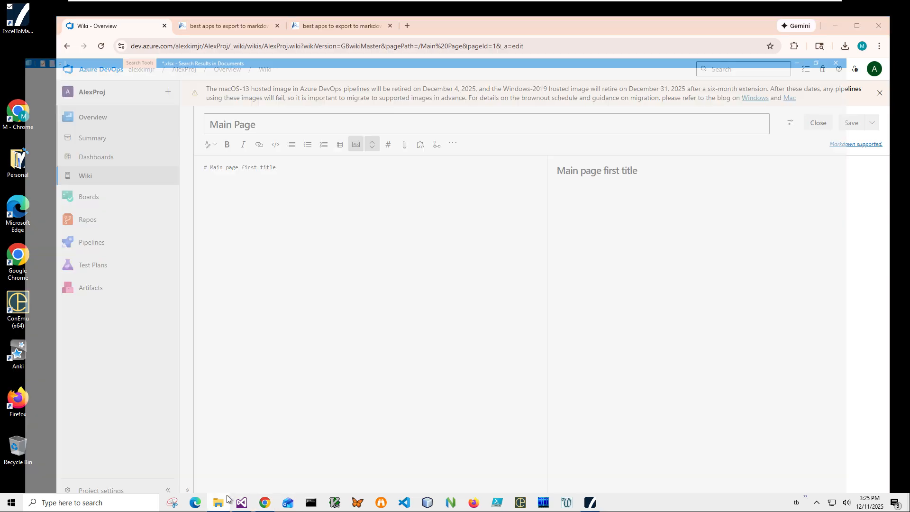
left_click_drag(341, 7, 728, 159)
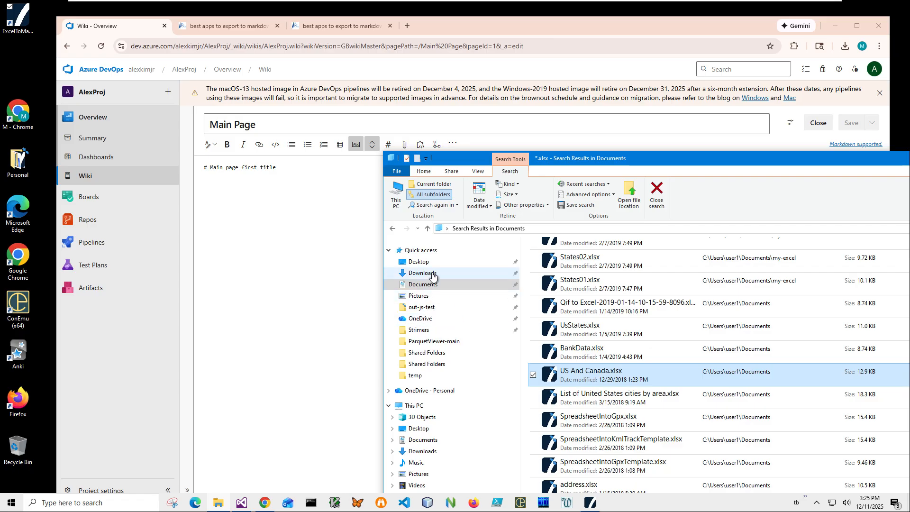
left_click(421, 250)
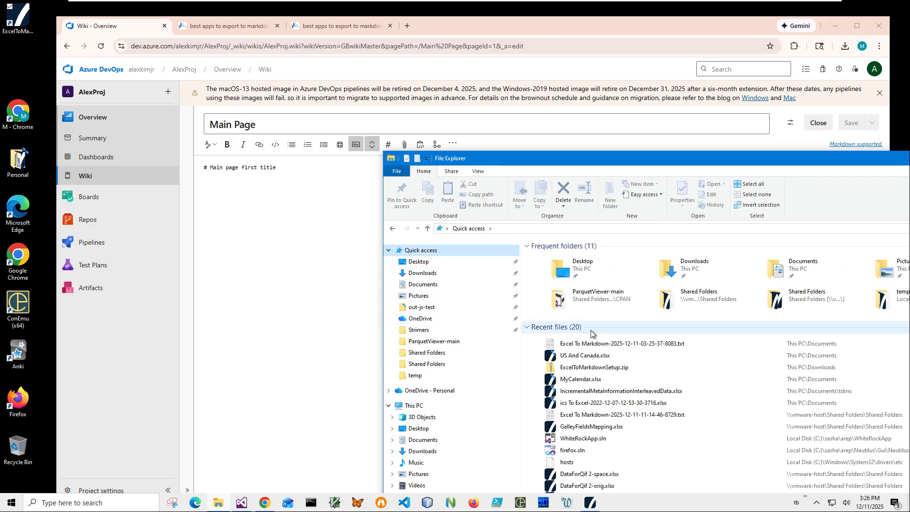
left_click(590, 348)
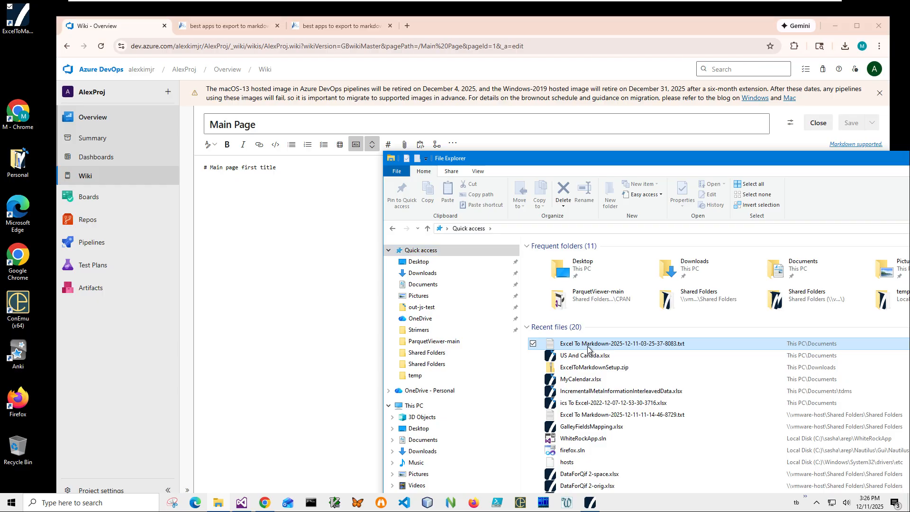
double_click(584, 349)
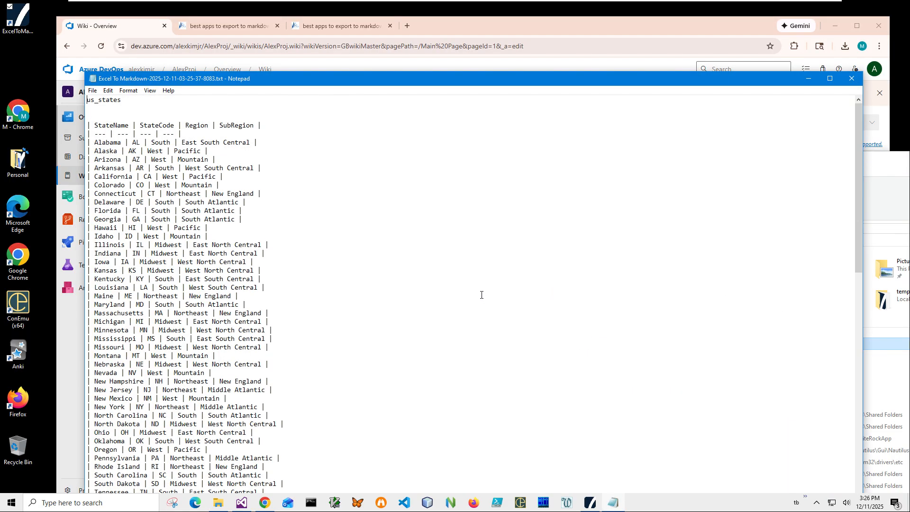
Step: Copy the Markdown text from the us_states heading through the YUKON row, leaving out the empty rows at the end
left_click_drag(324, 83, 476, 66)
left_click(390, 134)
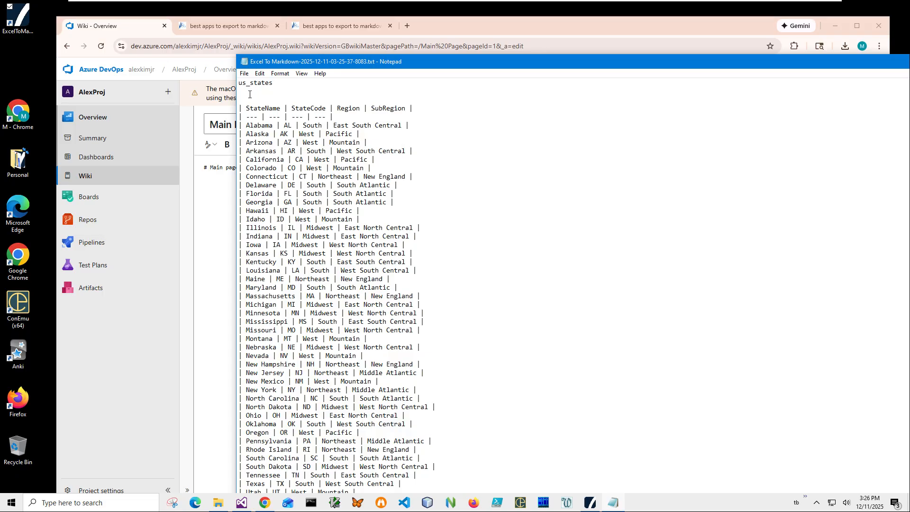
scroll(339, 283, "down", 3)
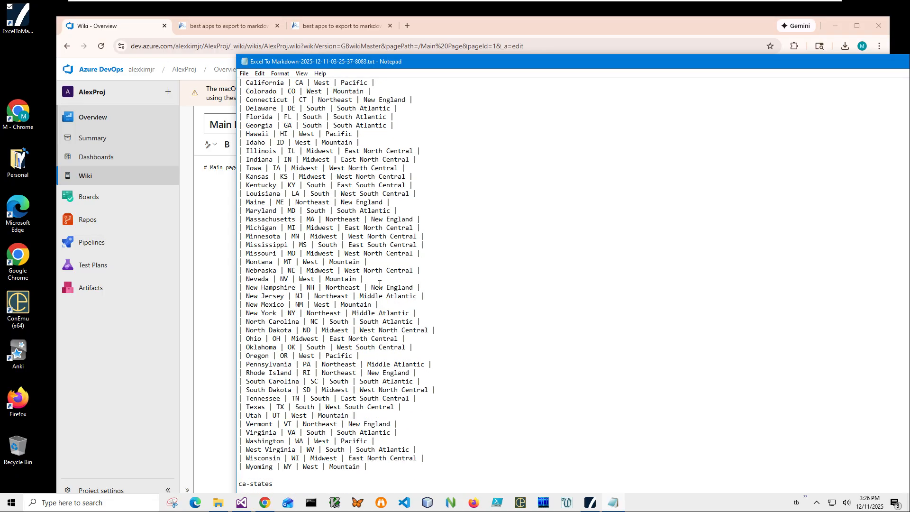
scroll(326, 216, "up", 3)
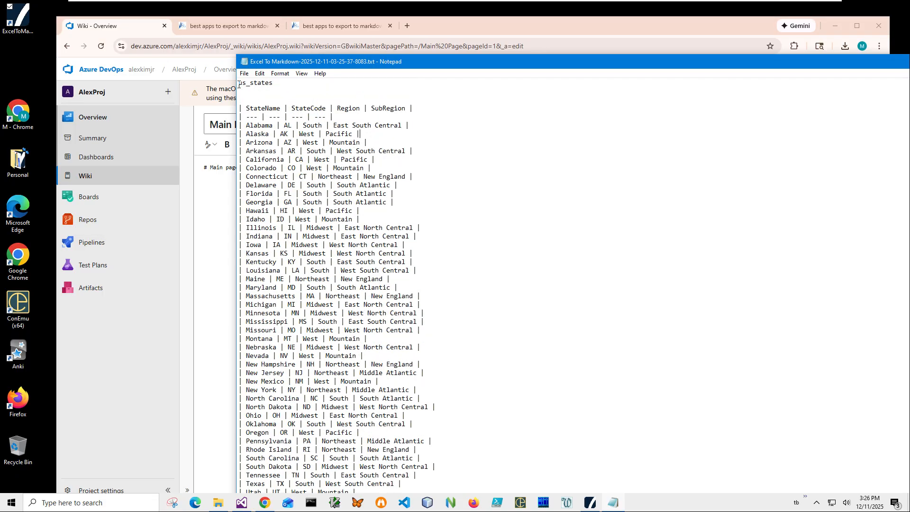
left_click_drag(239, 85, 386, 452)
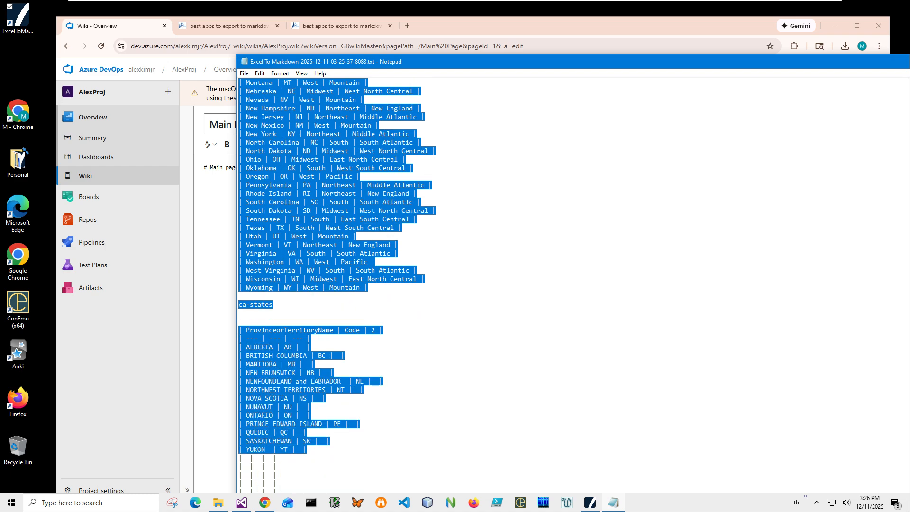
right_click(281, 408)
left_click(187, 294)
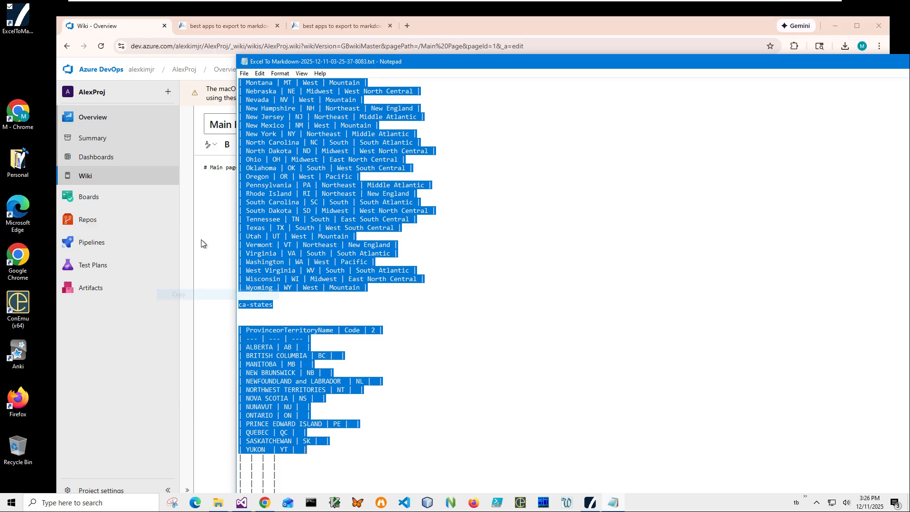
Step: Paste the copied Markdown tables below the "Main page first title" heading of the wiki's Main Page and save the page
left_click(207, 220)
right_click(204, 218)
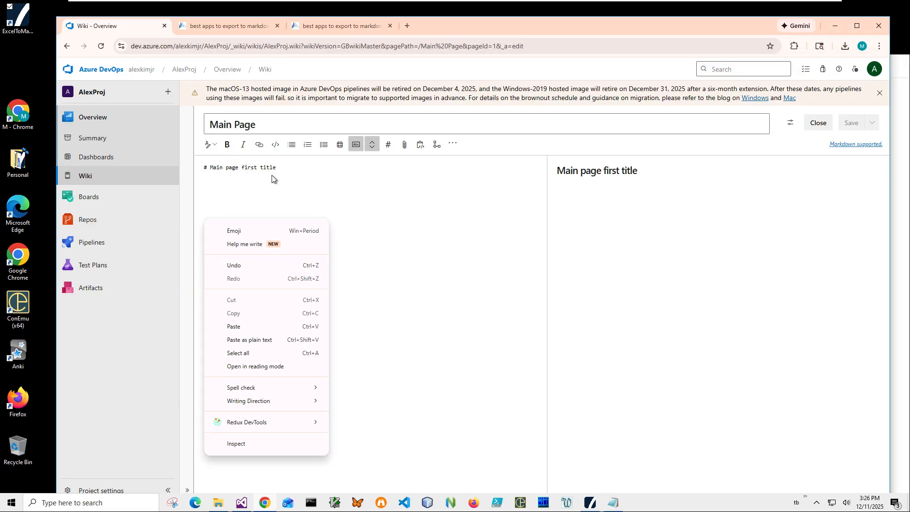
left_click(303, 168)
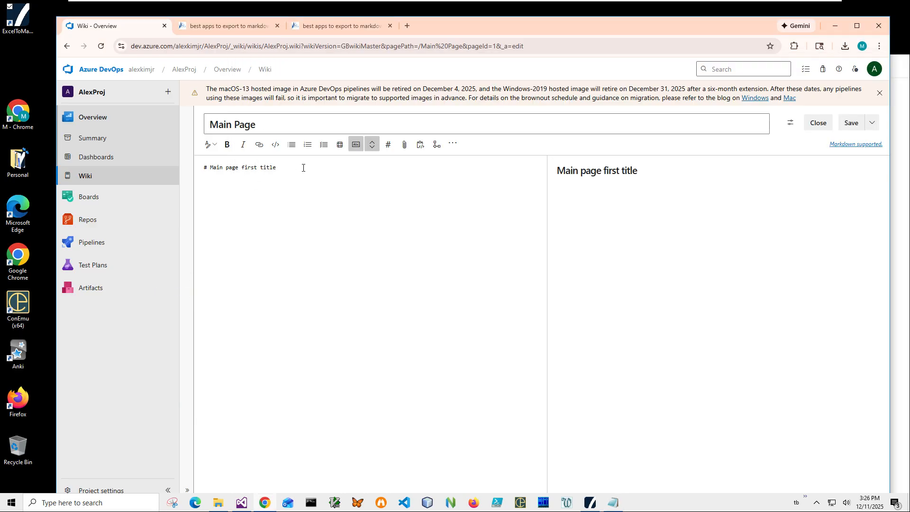
right_click(314, 203)
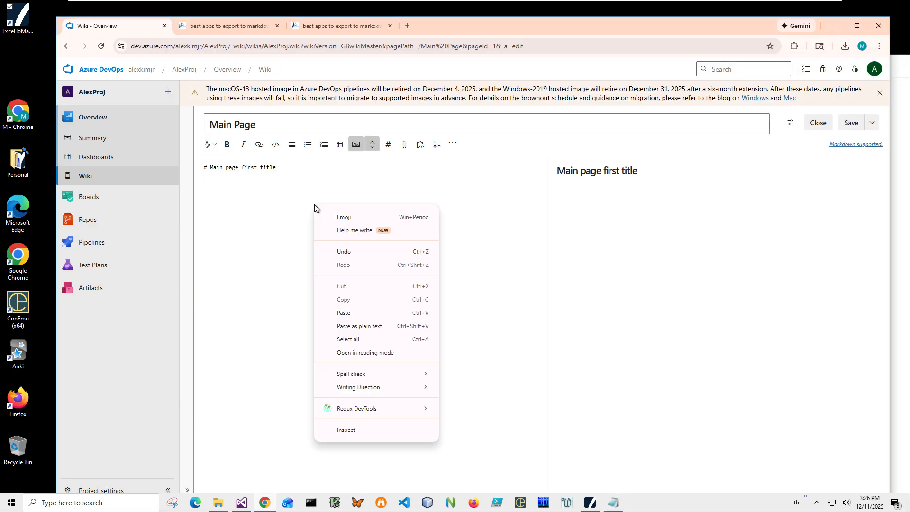
left_click(345, 313)
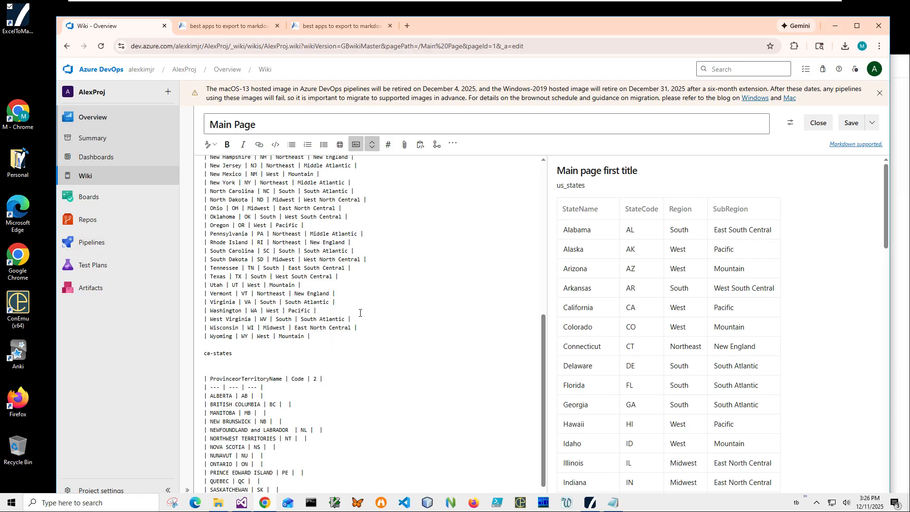
left_click(851, 124)
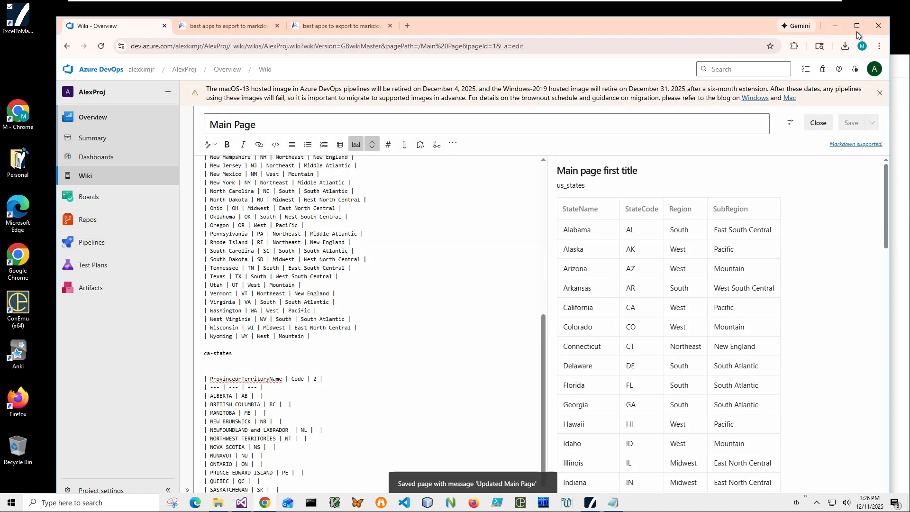
Step: Maximize the browser, check the rendered table preview against the Markdown source, and close the page editor
left_click(857, 25)
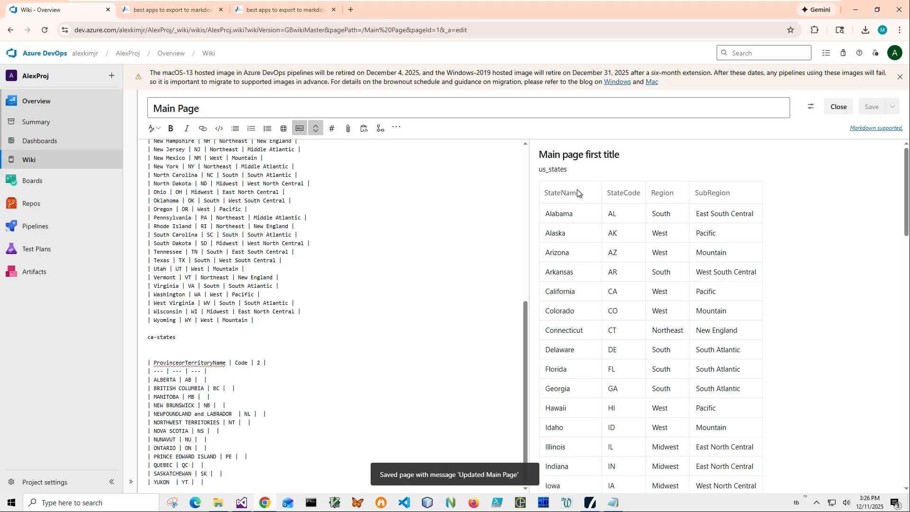
scroll(588, 197, "down", 3)
scroll(590, 195, "down", 5)
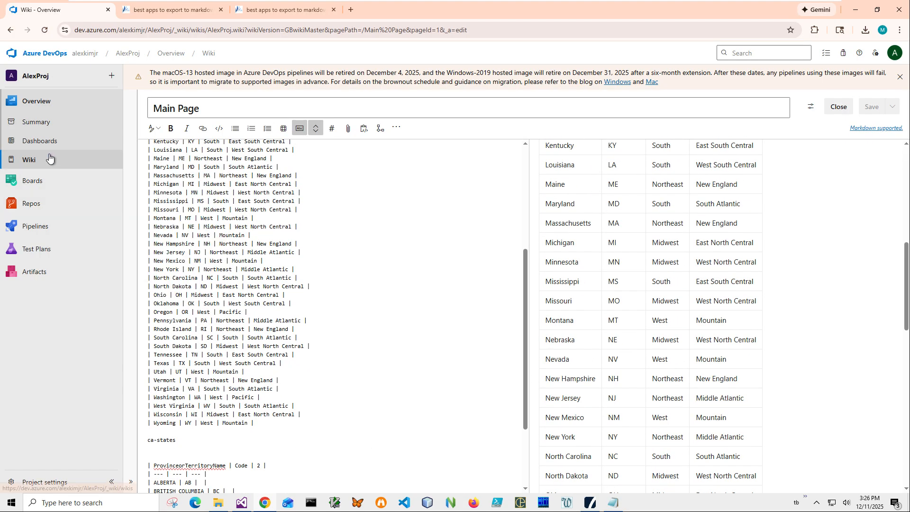
scroll(399, 248, "up", 1)
scroll(399, 248, "up", 10)
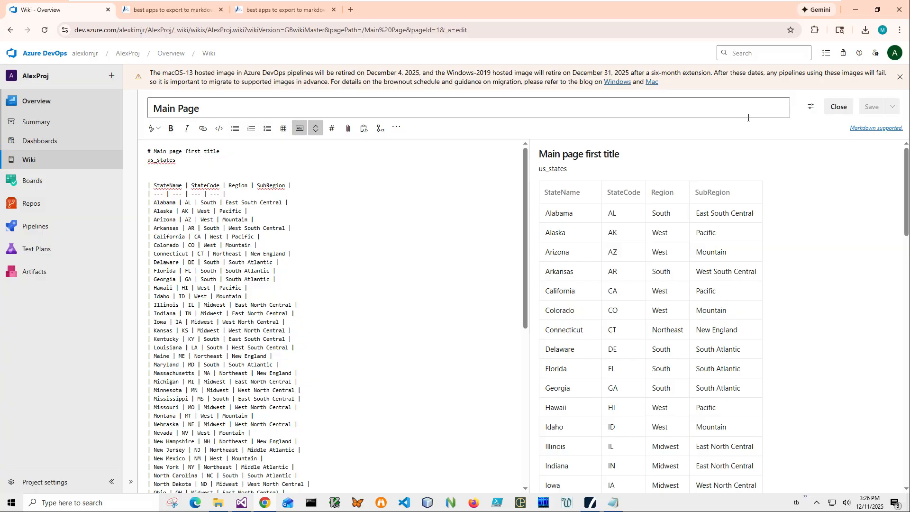
left_click(838, 106)
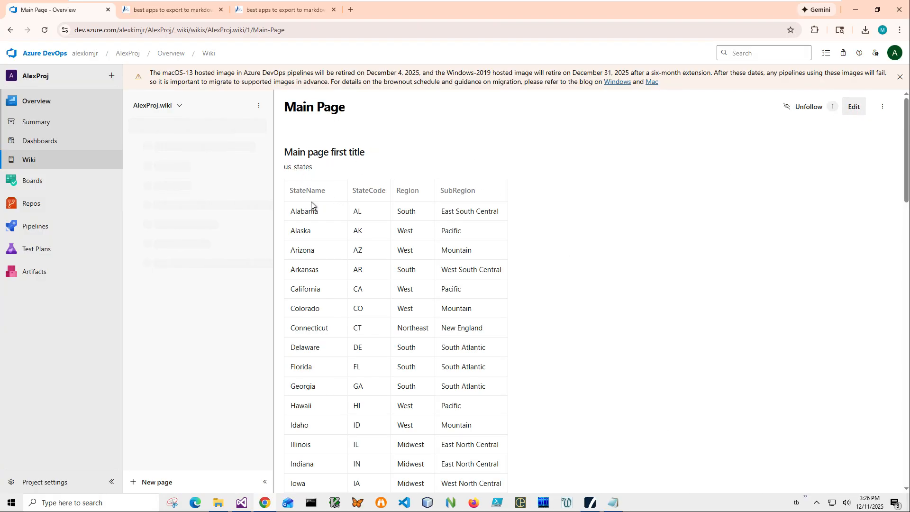
Step: Examine the us_states and ca-states tables on the published Main Page
scroll(358, 210, "down", 2)
scroll(359, 210, "down", 4)
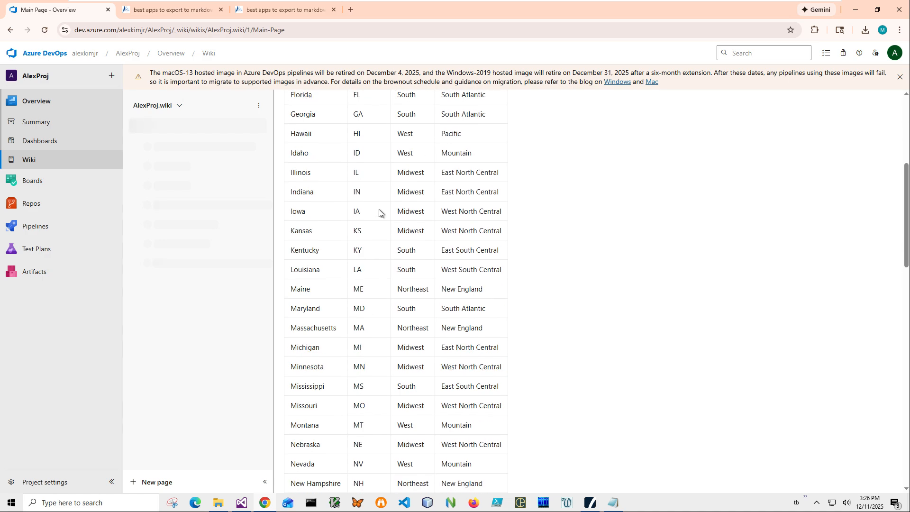
scroll(380, 212, "up", 7)
scroll(501, 197, "down", 12)
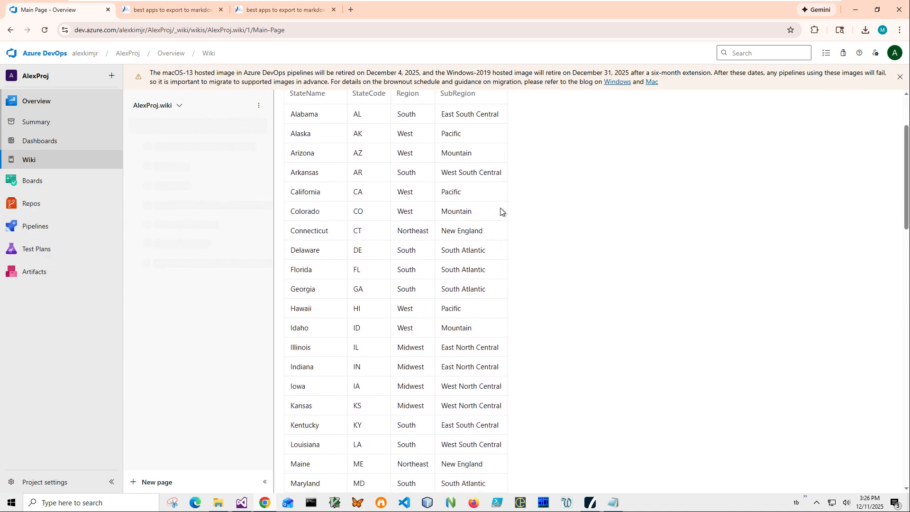
scroll(514, 206, "down", 8)
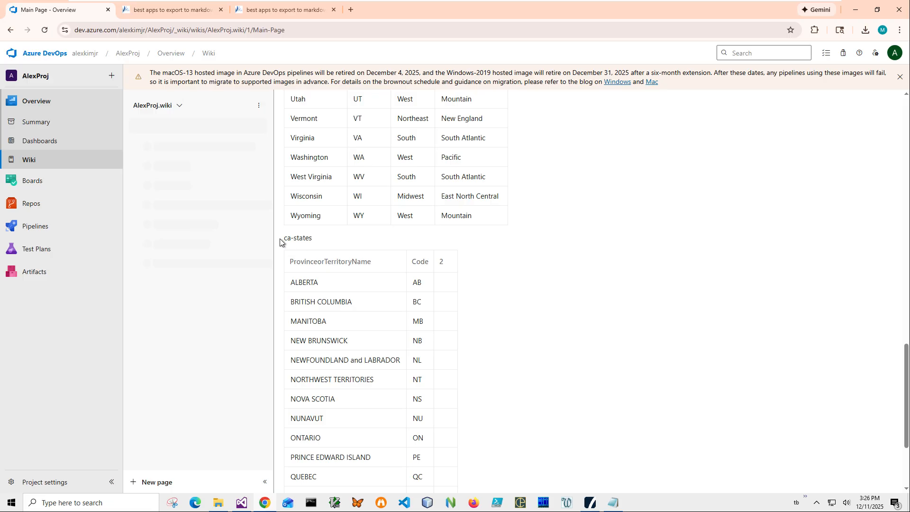
scroll(332, 265, "down", 3)
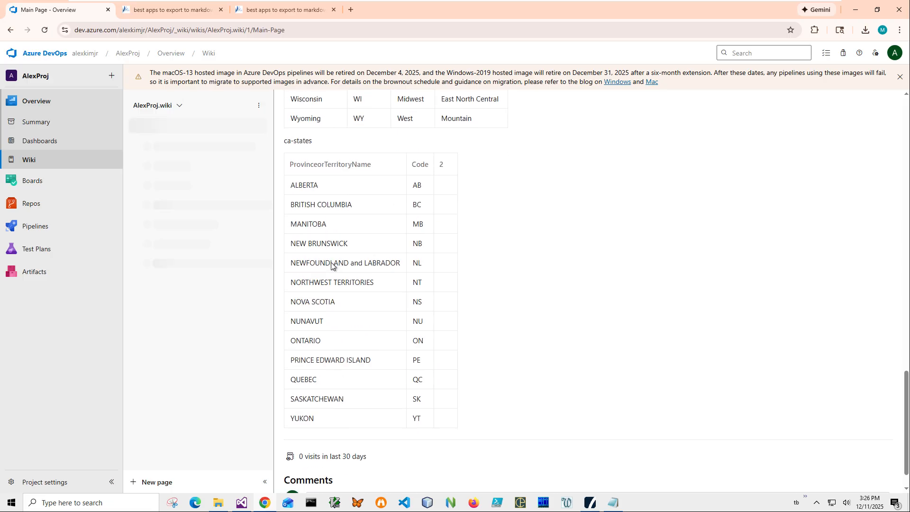
scroll(337, 274, "up", 20)
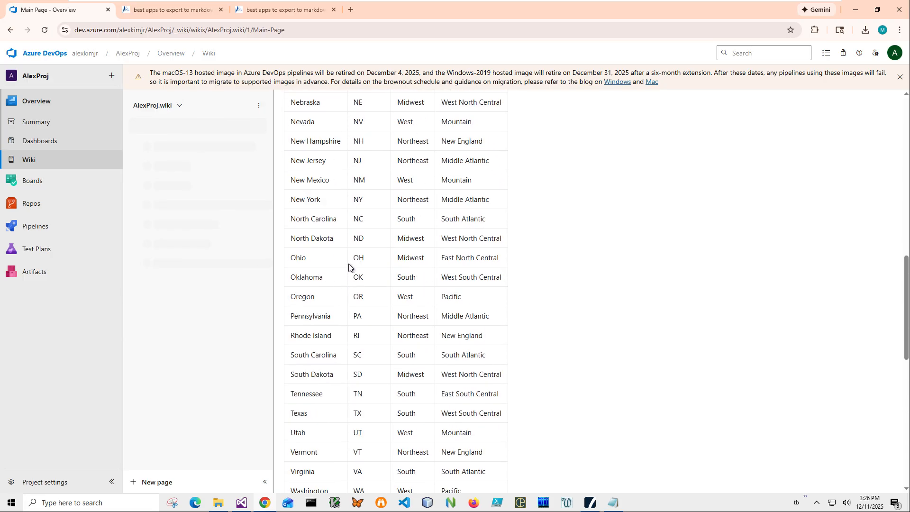
scroll(357, 240, "up", 4)
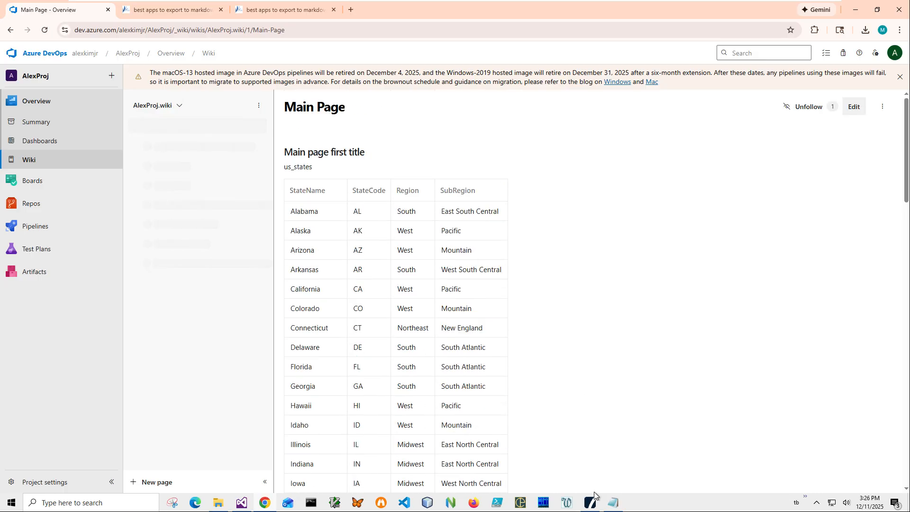
Step: Close the open Excel To Markdown window, restore the browser to its smaller size, and relaunch Excel To Markdown from the desktop
mouse_move(596, 509)
left_click(590, 503)
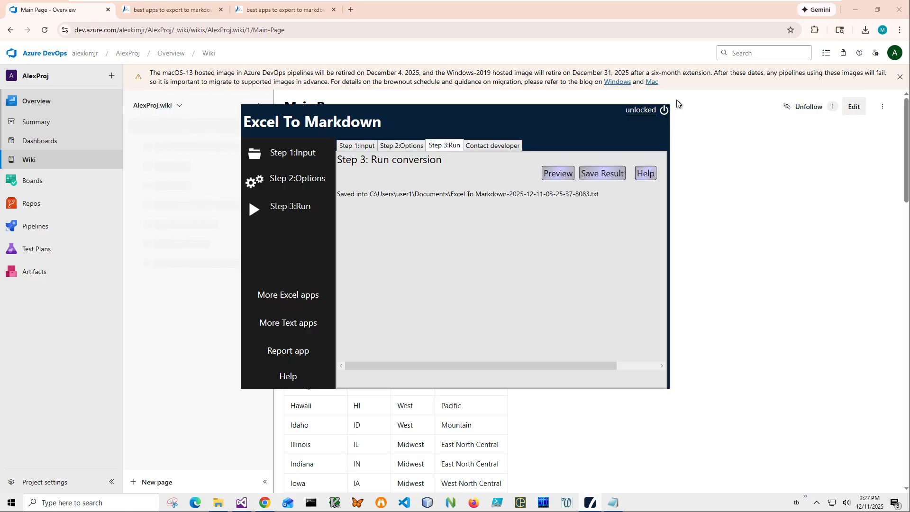
left_click(664, 111)
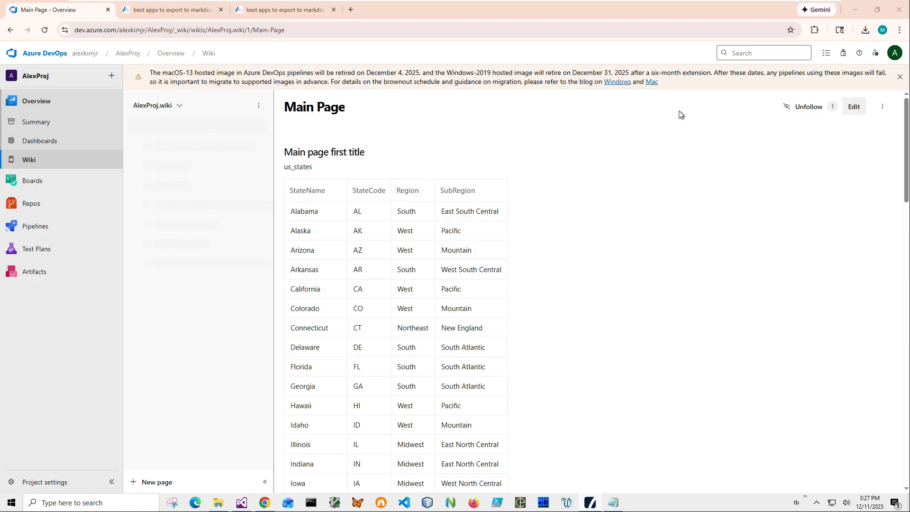
left_click(877, 10)
left_click(16, 28)
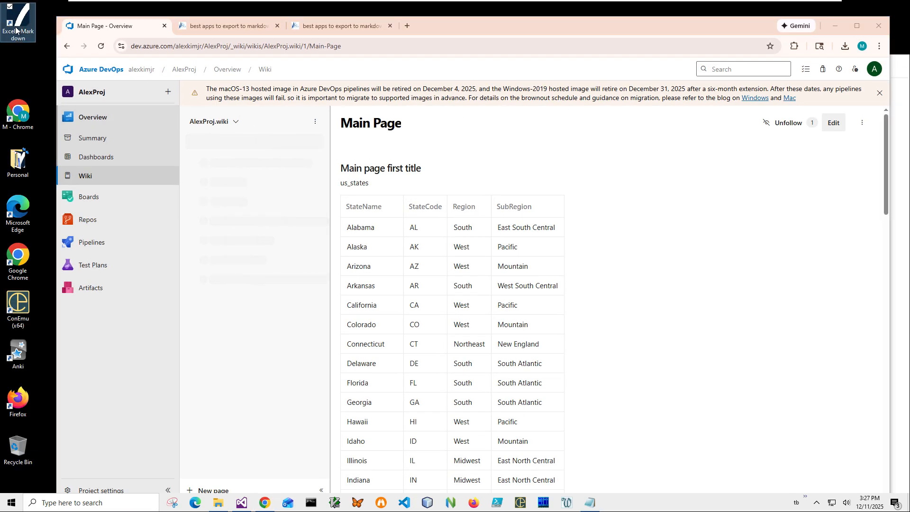
double_click(16, 27)
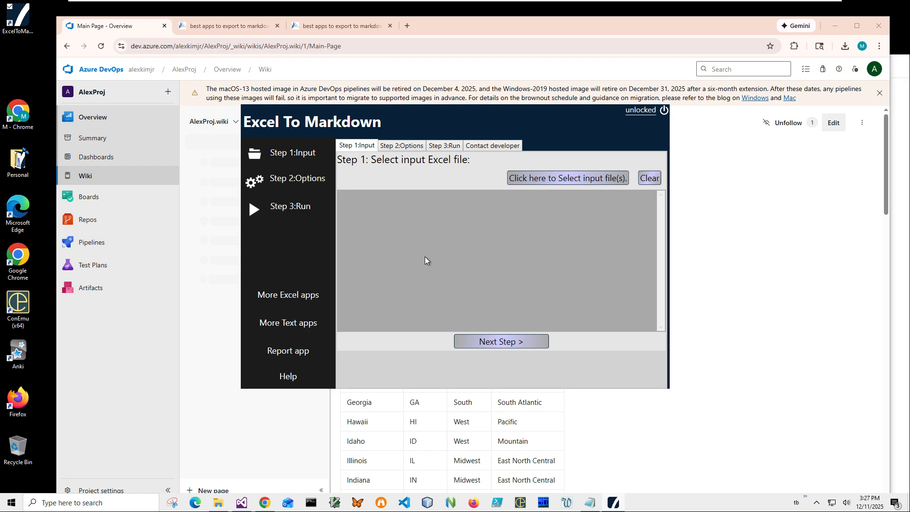
left_click(550, 178)
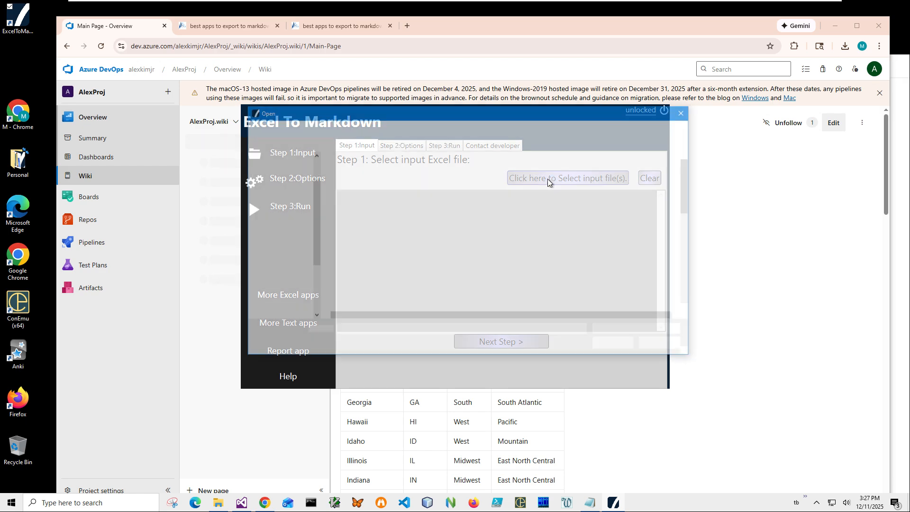
left_click(687, 112)
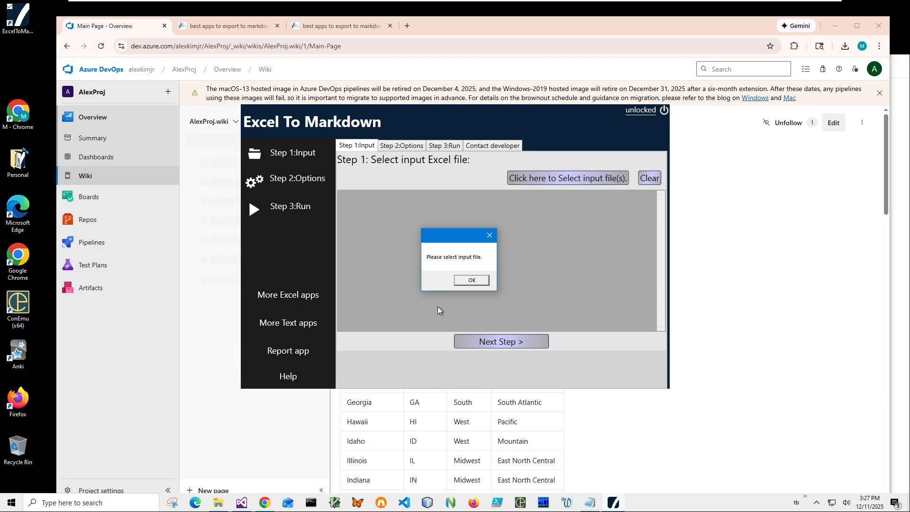
left_click(474, 282)
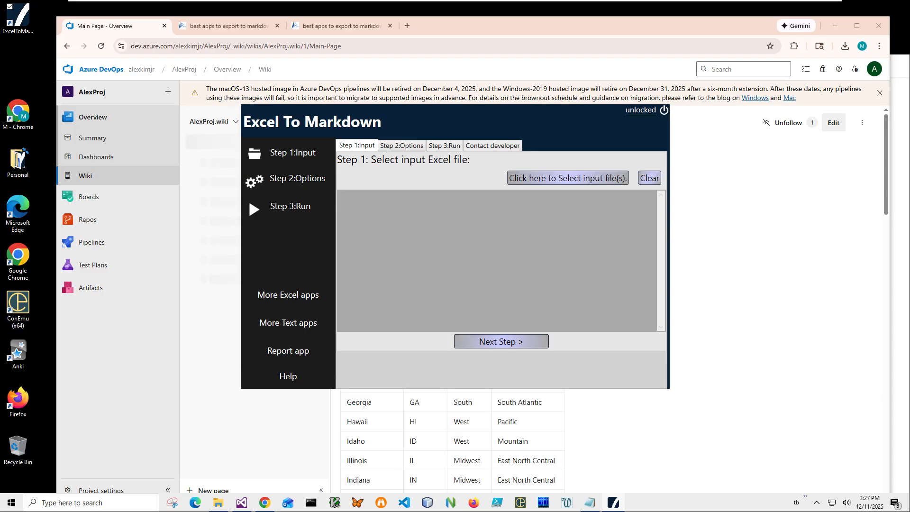